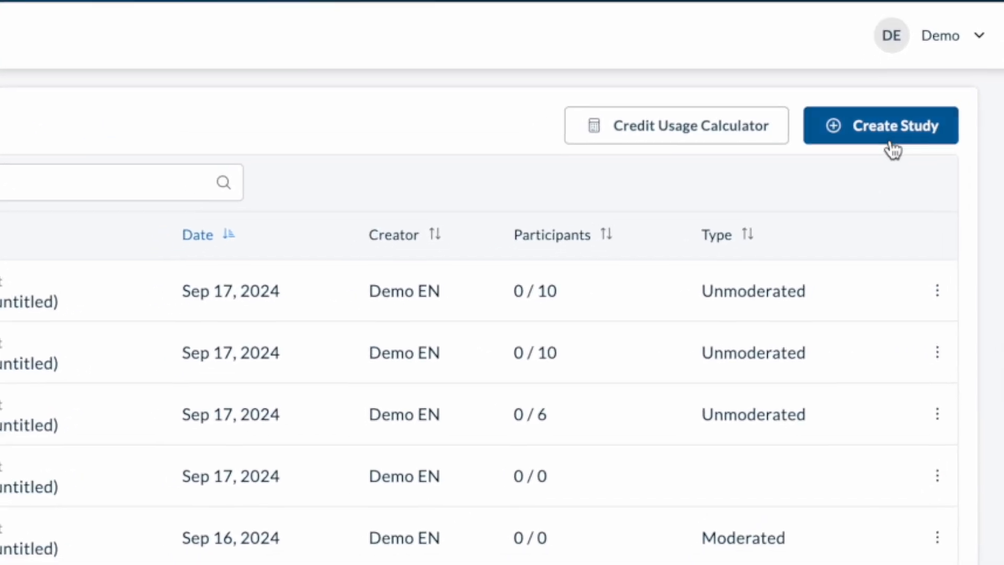
# Create a new study in the Default Project and choose Moderated Testing as the study type
pyautogui.click(891, 144)
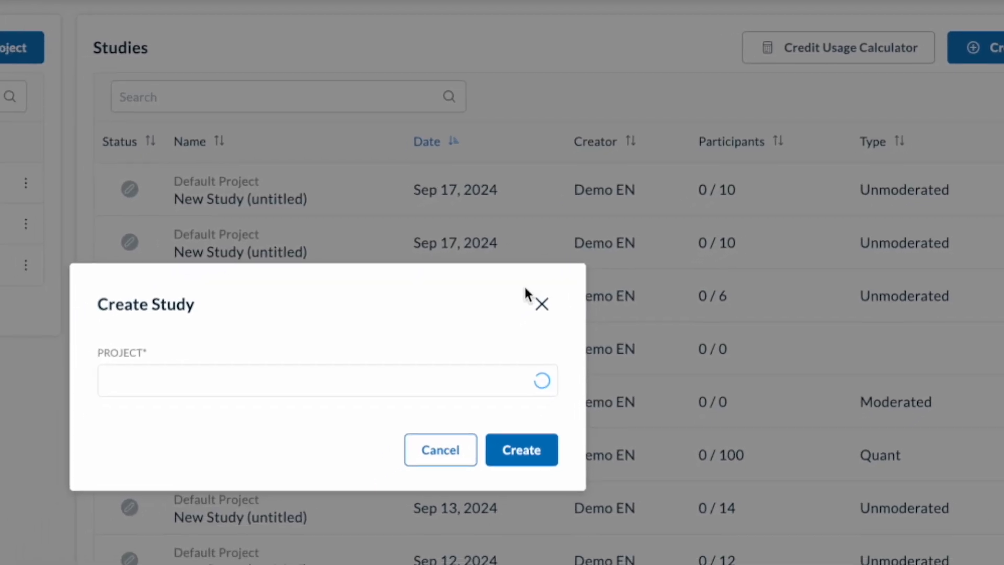
pyautogui.click(384, 409)
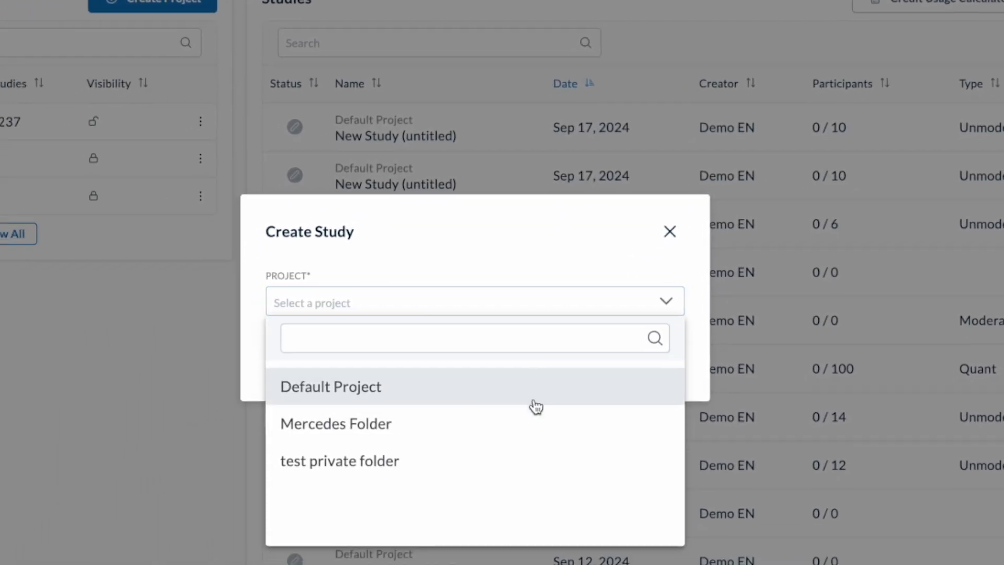
pyautogui.click(458, 406)
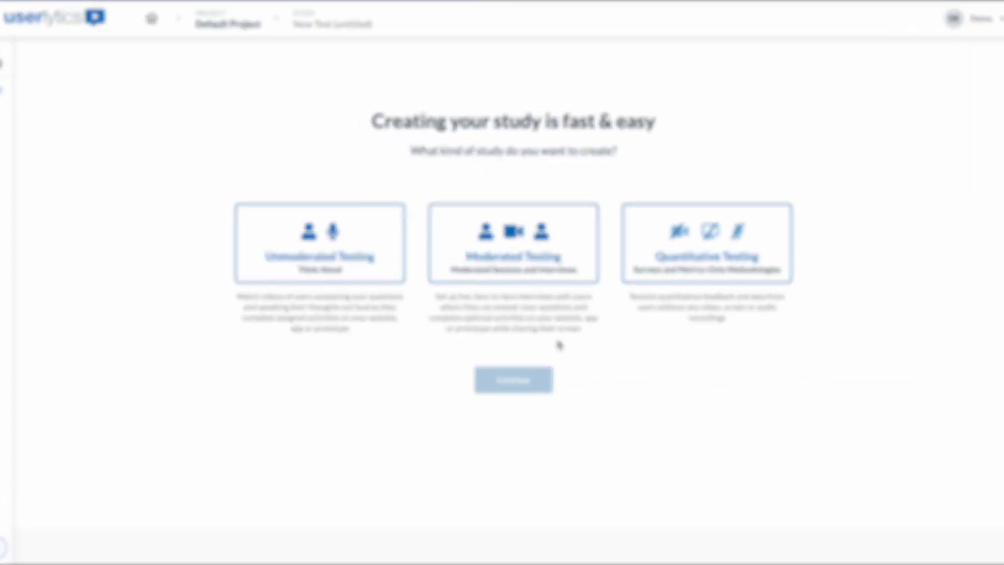
pyautogui.click(522, 276)
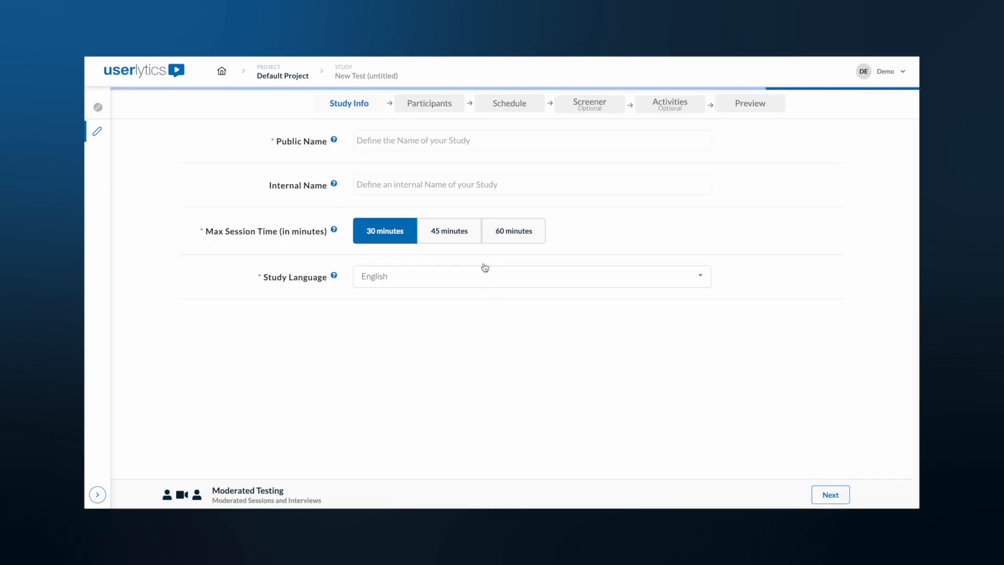
# Name the study "Test Study" publicly, set the maximum session time to 60 minutes and keep English as the study language
pyautogui.click(487, 231)
pyautogui.click(417, 144)
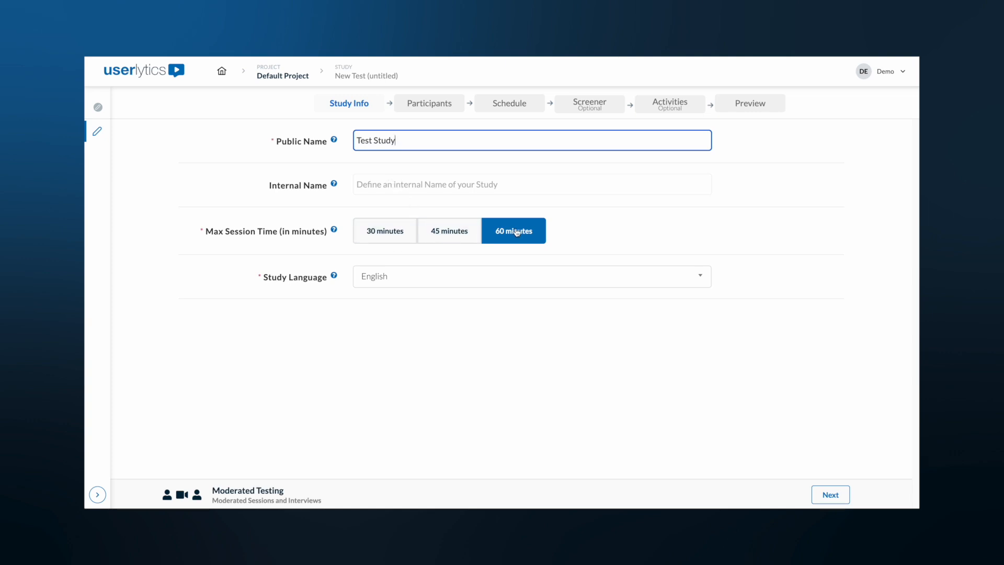
pyautogui.click(479, 280)
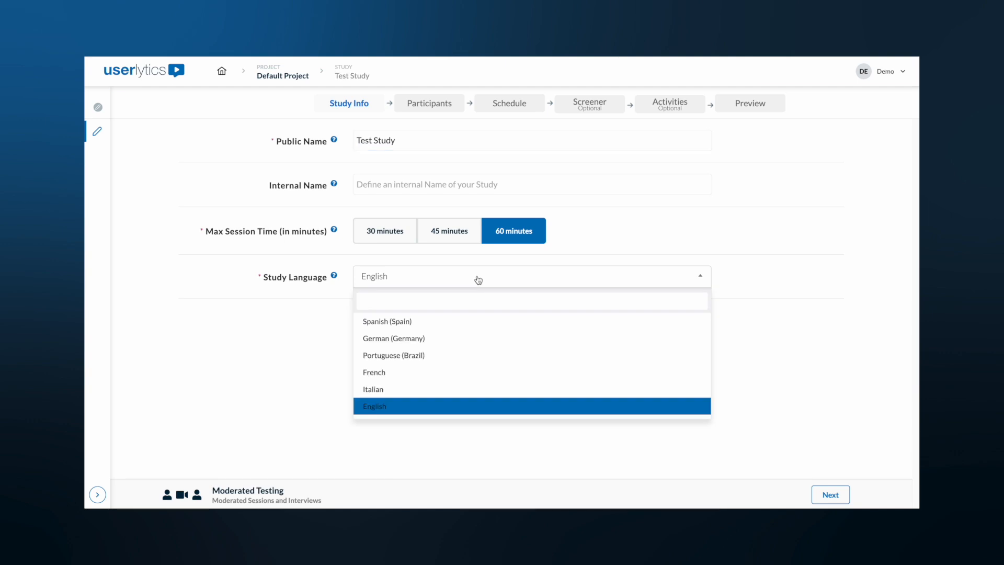
pyautogui.click(464, 415)
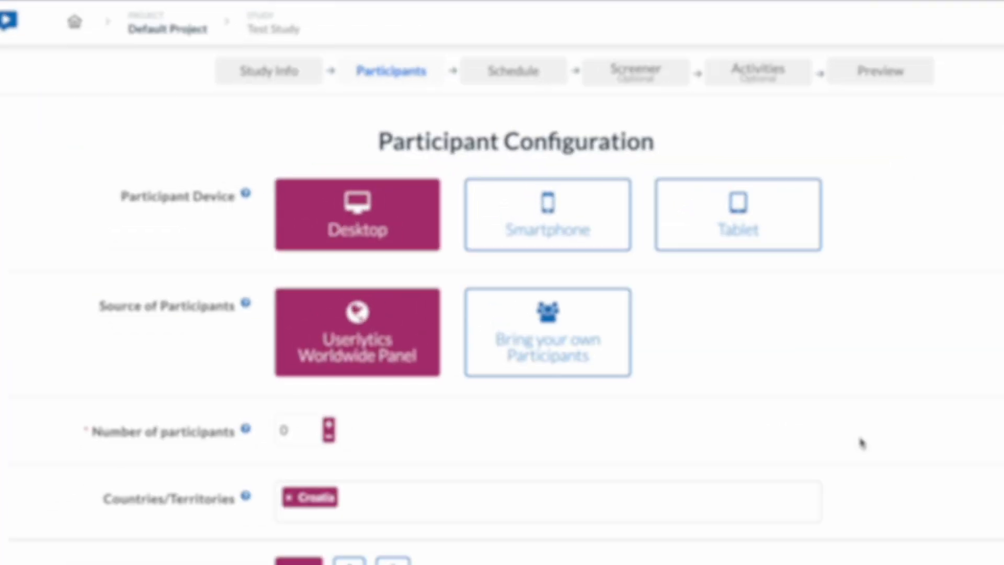
# Set the number of participants to 3, replace Croatia with United States as the country, and continue past the participant configuration
pyautogui.scroll(-1, 903, 468)
pyautogui.scroll(-1, 801, 436)
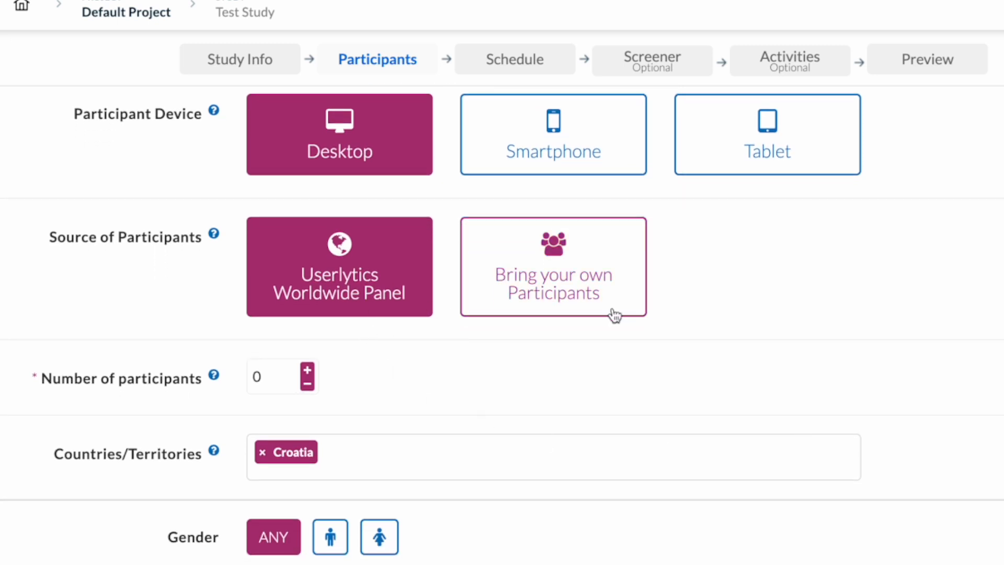
pyautogui.scroll(-1, 806, 292)
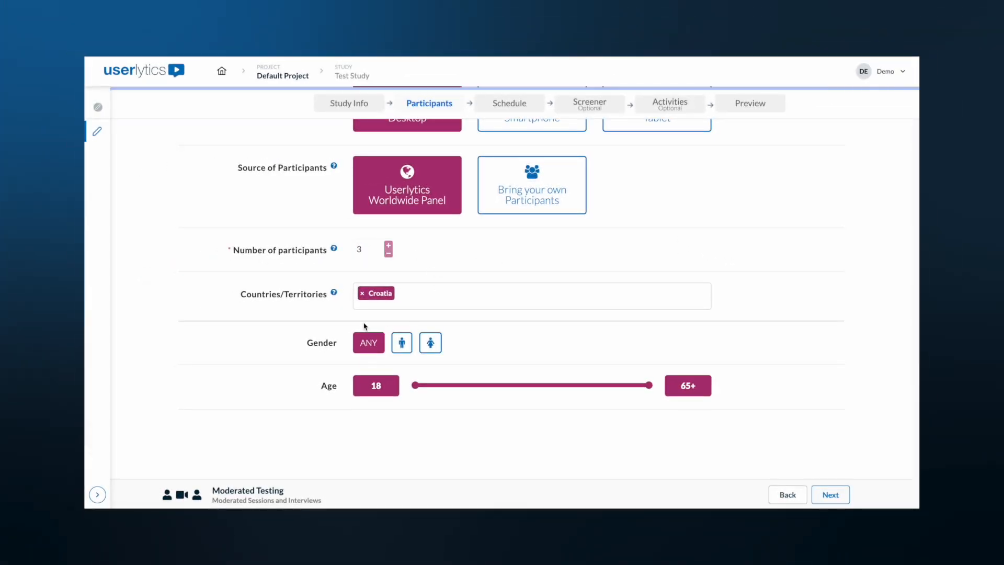
pyautogui.click(362, 294)
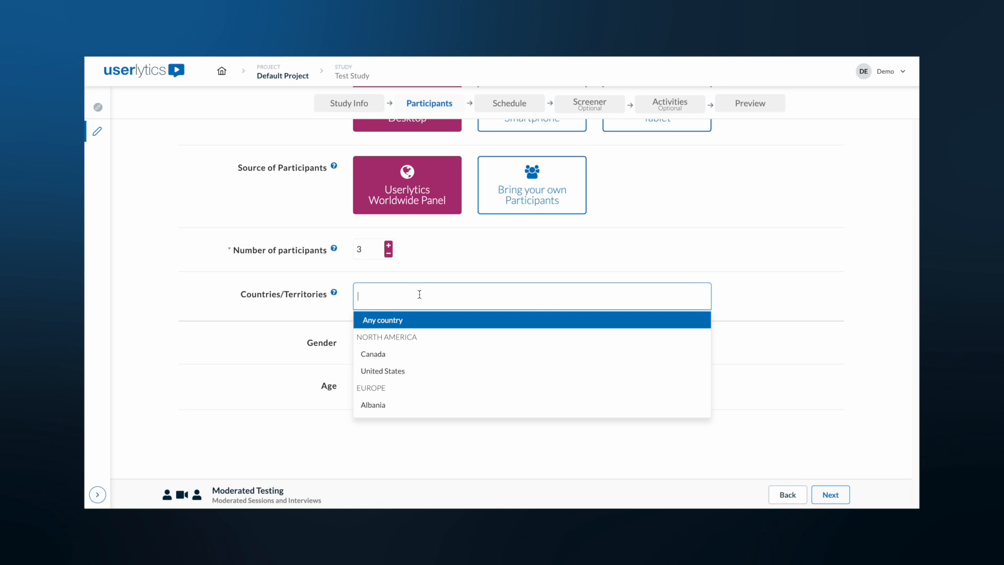
pyautogui.click(400, 371)
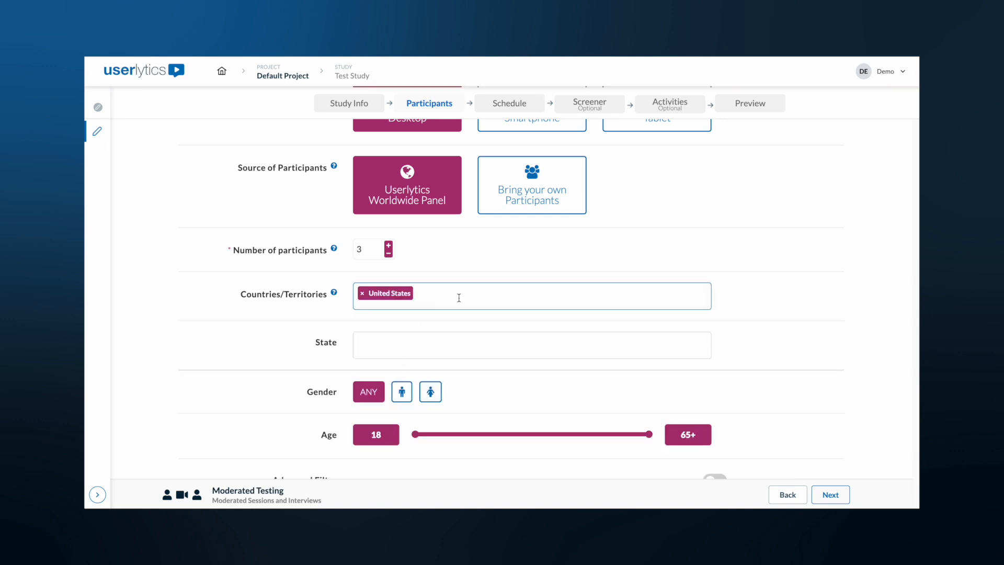
pyautogui.scroll(-3, 435, 338)
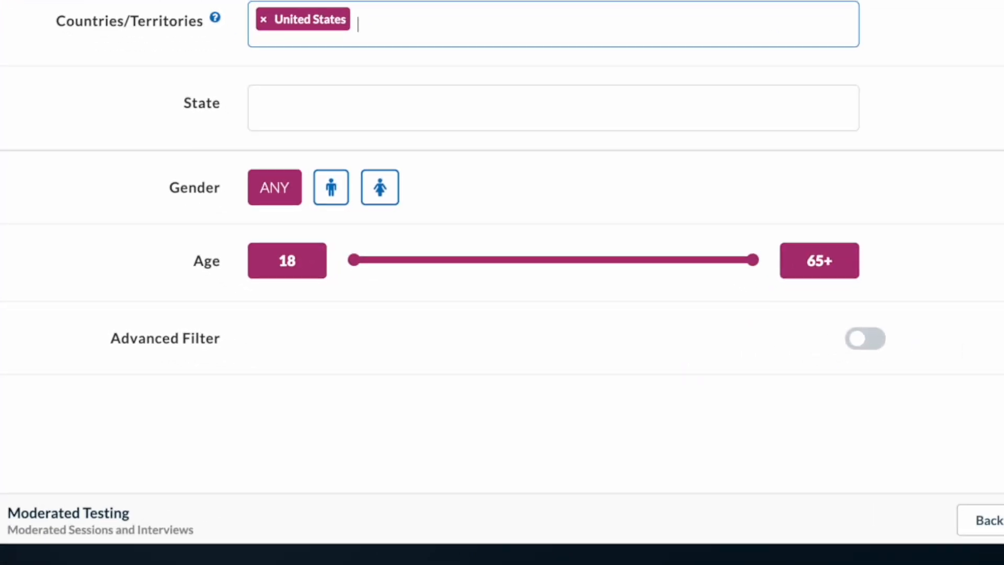
pyautogui.click(845, 495)
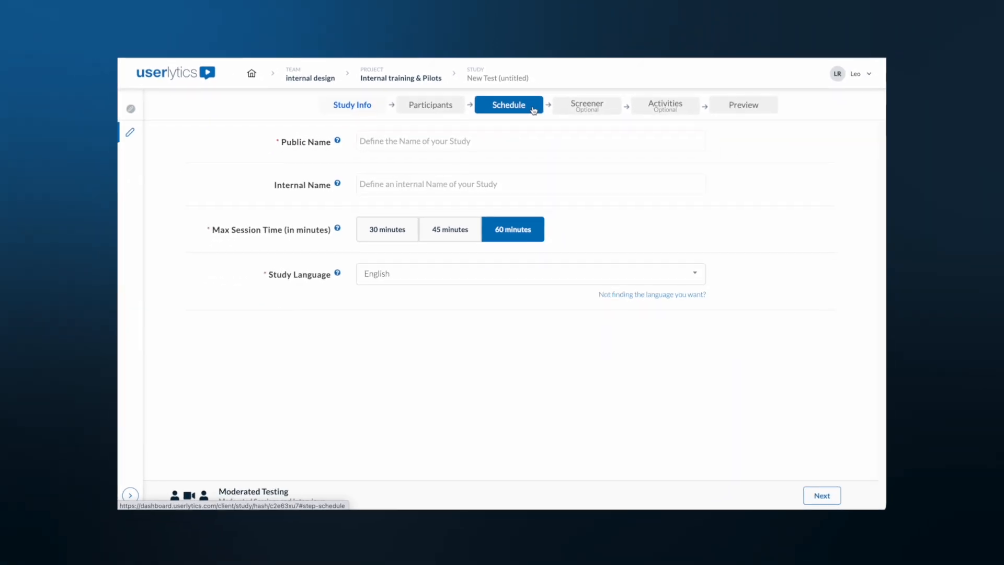
# Confirm Eastern Time (New York, Miami) for the study schedule and create an open session on 2023-09-07 from 10:45 AM to 11:45 AM
pyautogui.click(549, 160)
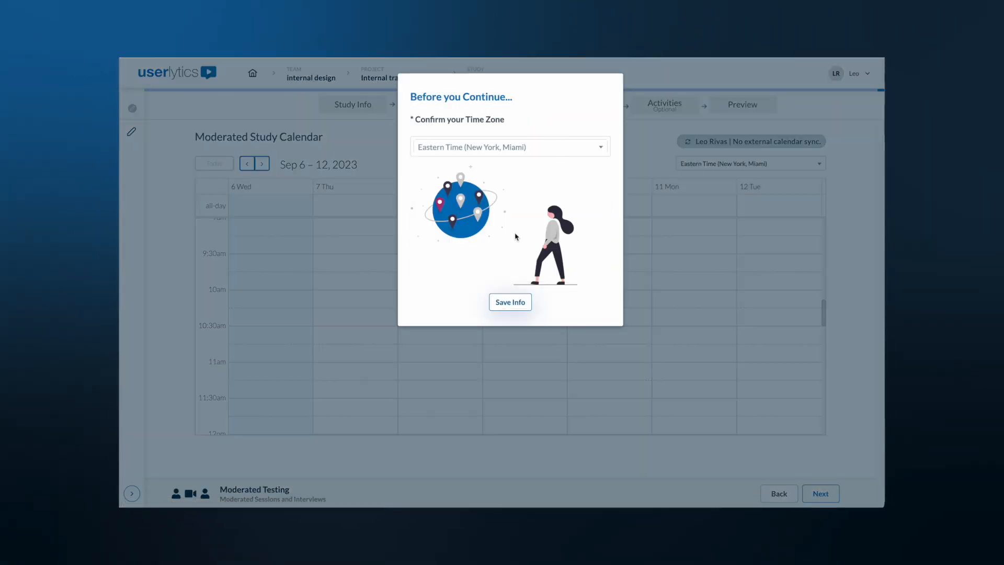
pyautogui.click(516, 305)
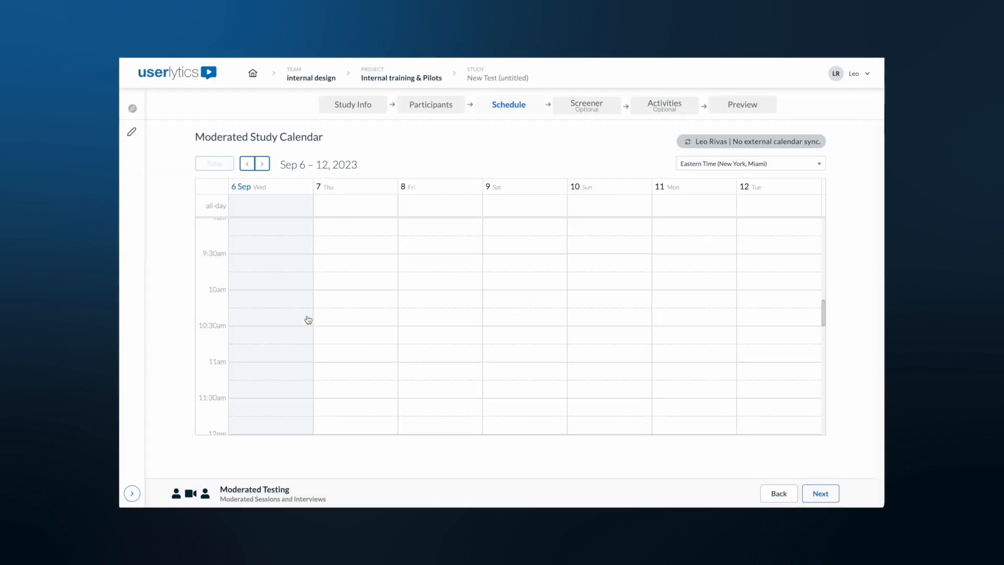
pyautogui.click(362, 274)
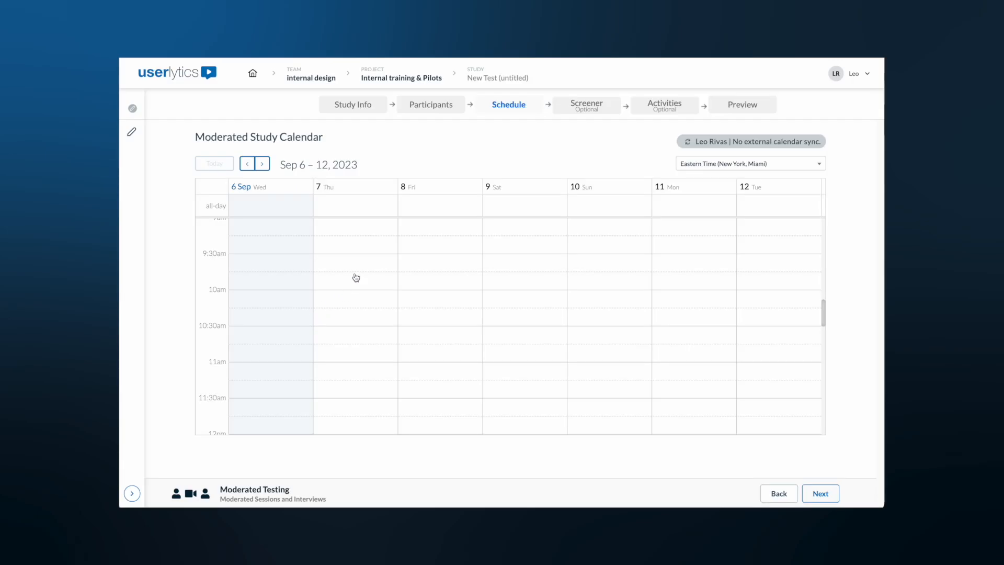
pyautogui.click(356, 277)
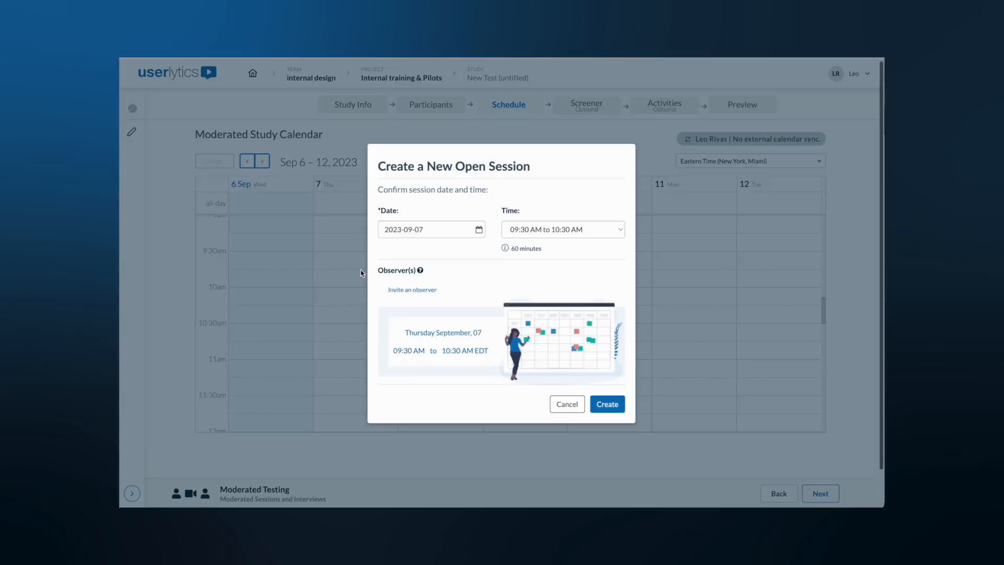
pyautogui.click(577, 230)
pyautogui.scroll(-2, 577, 227)
pyautogui.click(577, 229)
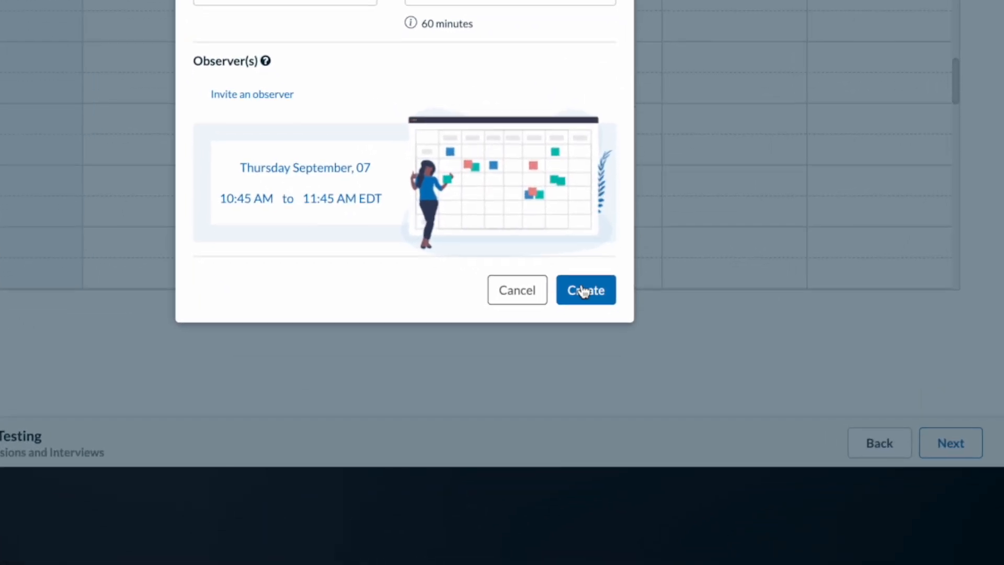
pyautogui.click(613, 403)
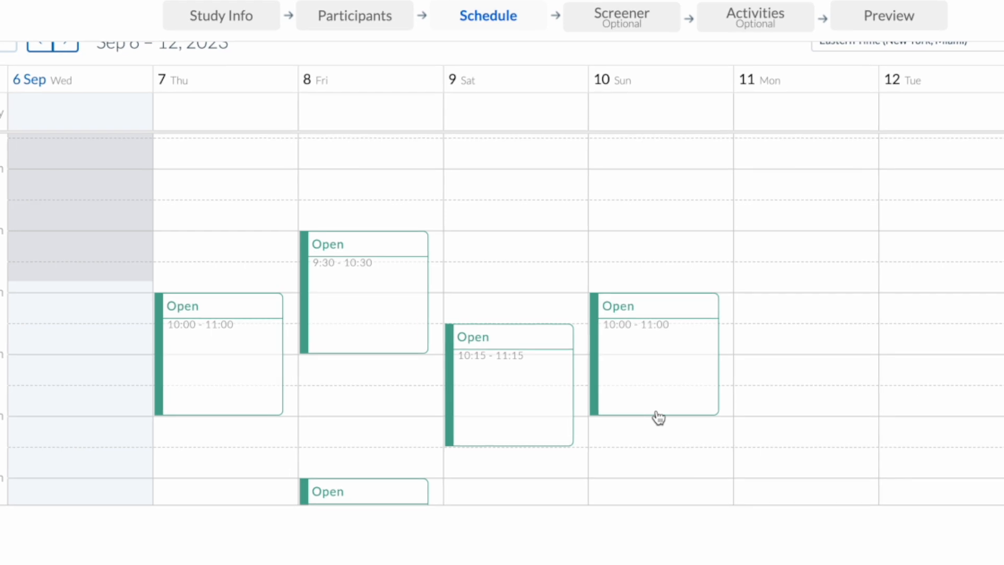
# Review the open sessions across the study calendar and open the details of the Thursday 10:45 - 11:45 slot
pyautogui.scroll(-2, 609, 353)
pyautogui.scroll(-2, 660, 418)
pyautogui.scroll(2, 659, 418)
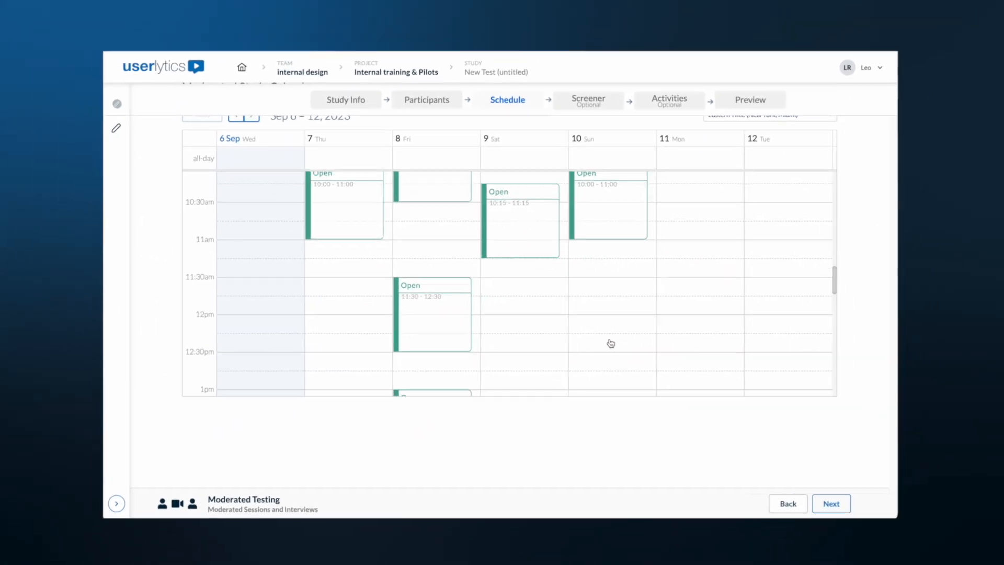
pyautogui.scroll(1, 608, 339)
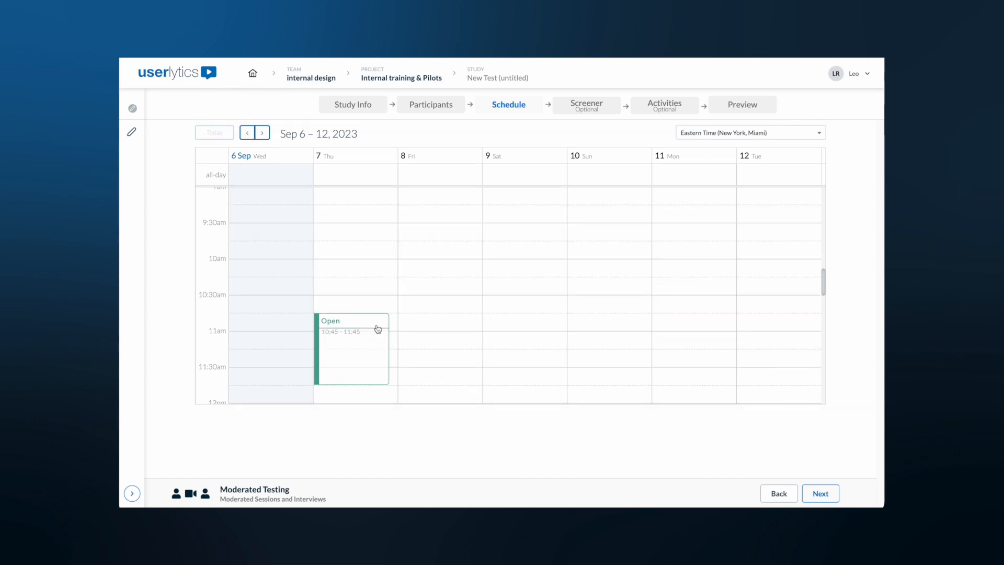
pyautogui.click(377, 329)
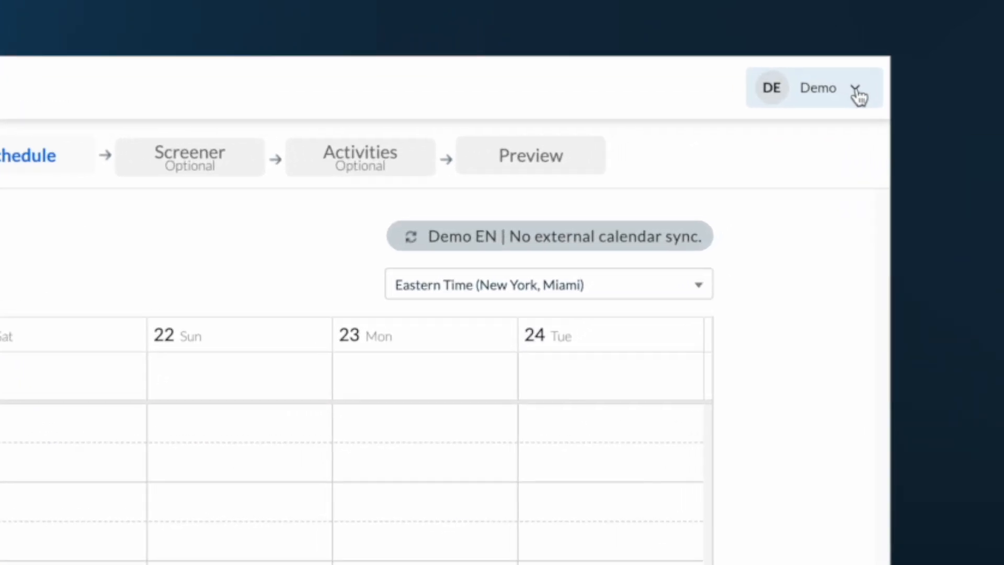
# Open the calendar integrations in the profile settings and select the Microsoft Calendar option
pyautogui.click(873, 86)
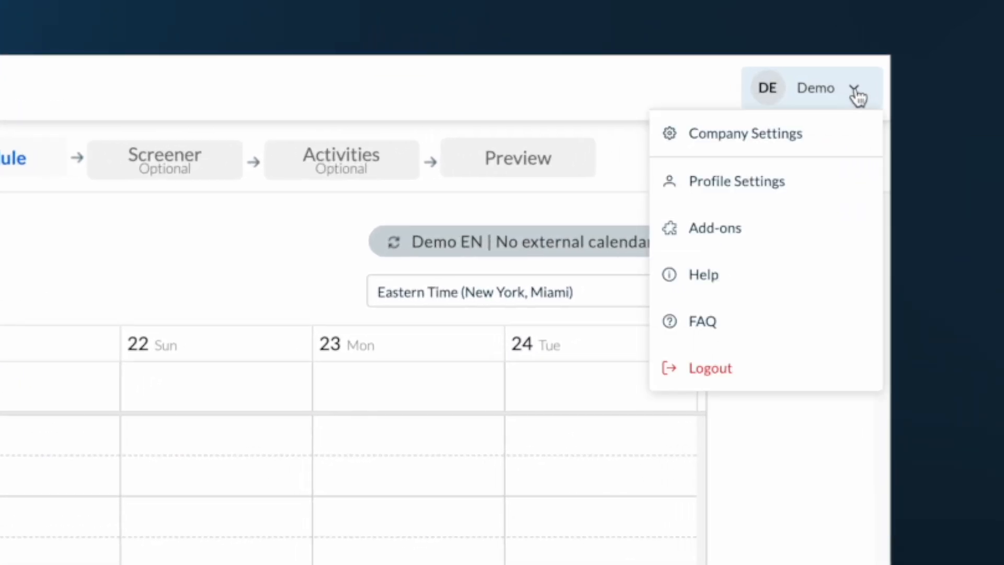
pyautogui.click(763, 183)
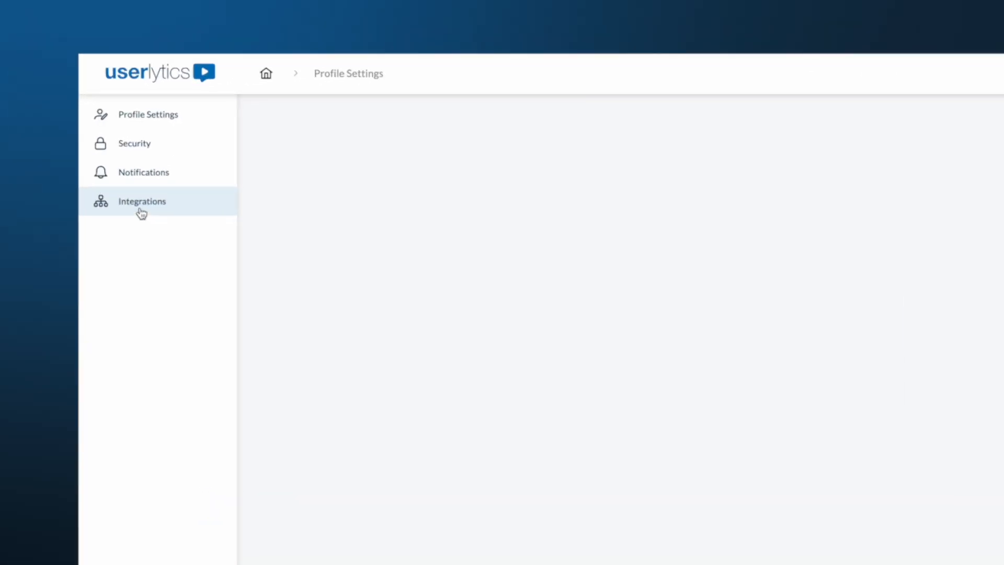
pyautogui.click(116, 187)
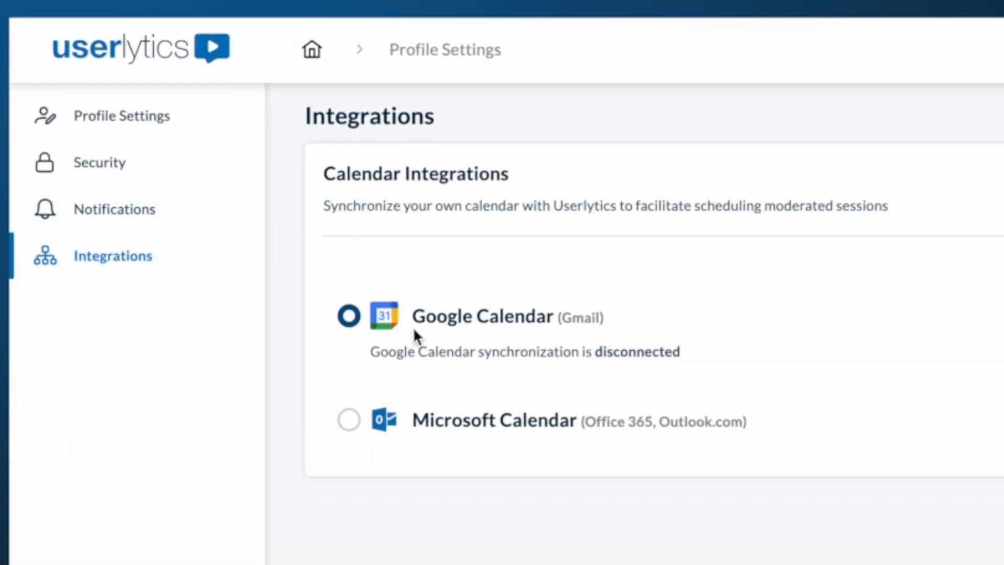
pyautogui.click(349, 420)
pyautogui.click(347, 362)
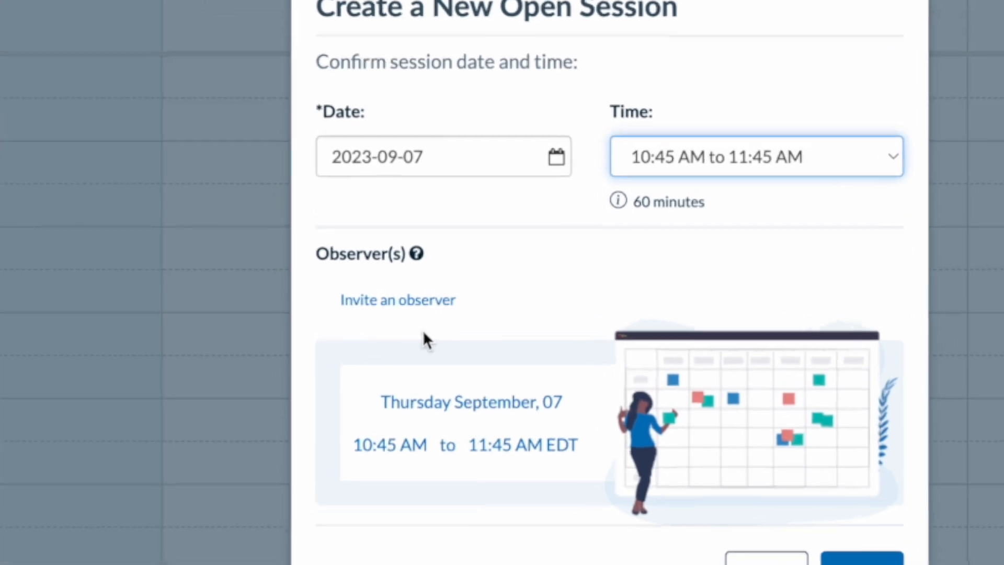
# Open the observer invitation for the new session on Thursday, September 7 from 10:45 AM to 11:45 AM
pyautogui.click(431, 298)
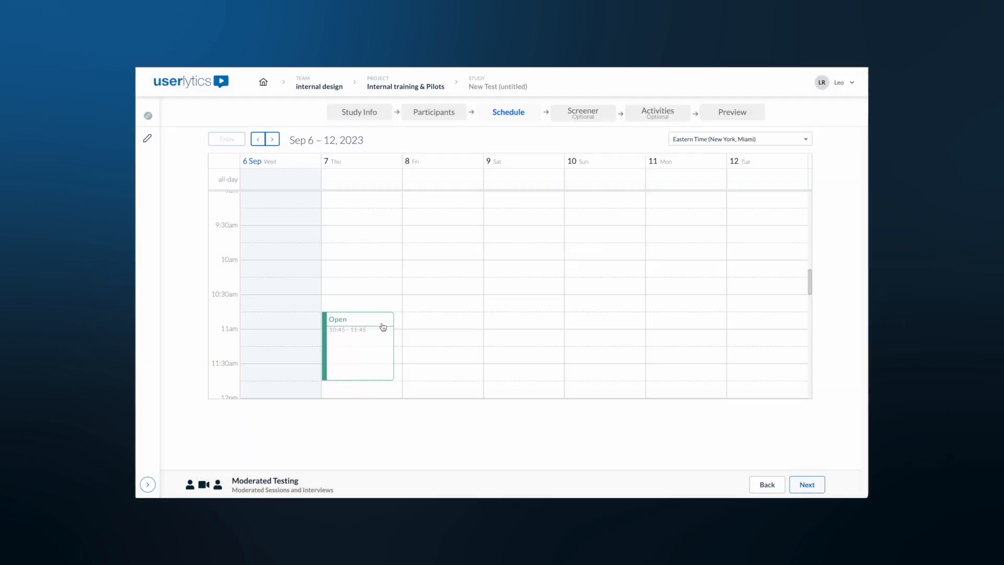
# Delete the open Thursday, September 7 slot from 10:45 AM to 11:45 AM and confirm the deletion
pyautogui.click(383, 327)
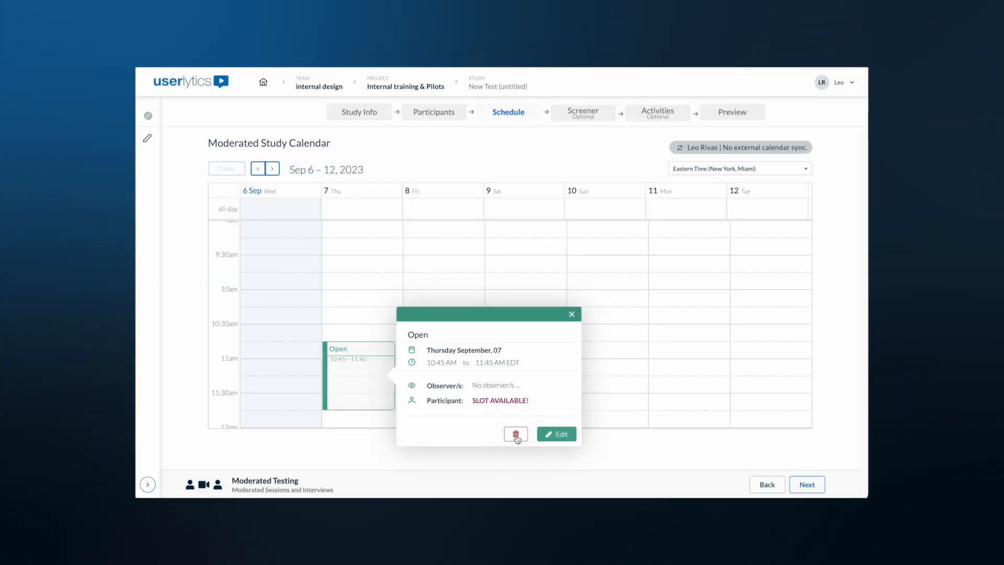
pyautogui.click(517, 436)
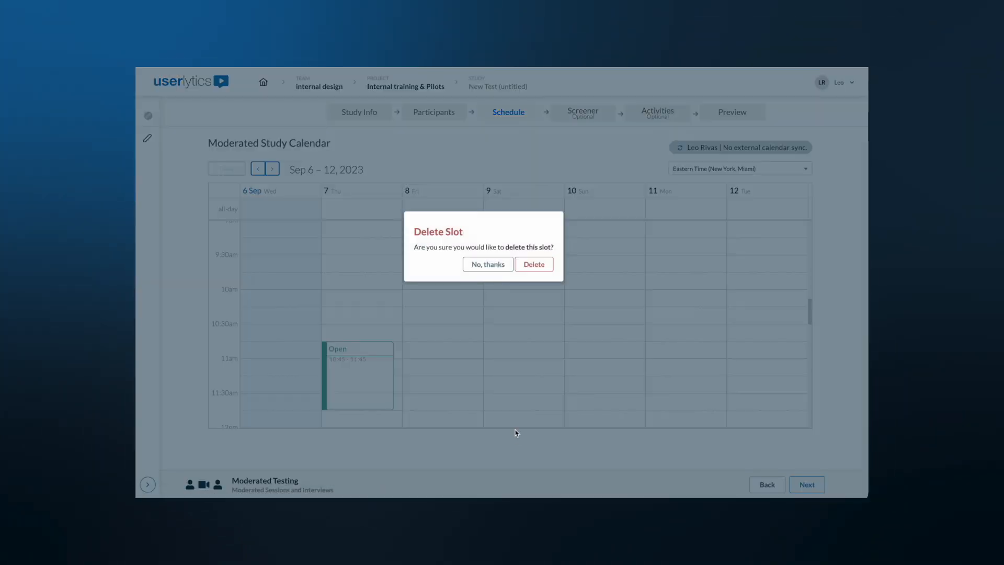
pyautogui.click(533, 272)
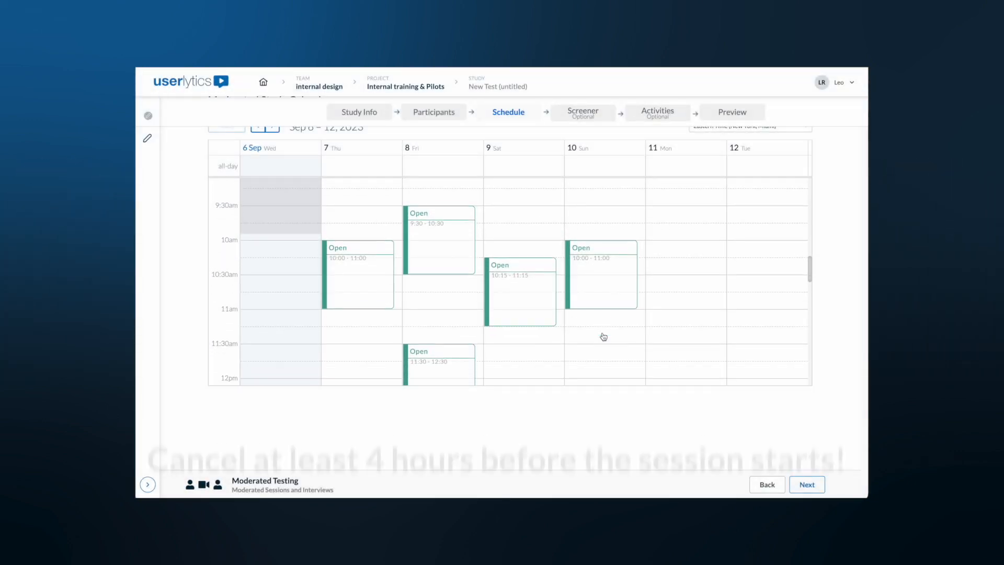
pyautogui.scroll(-3, 603, 336)
pyautogui.scroll(3, 604, 337)
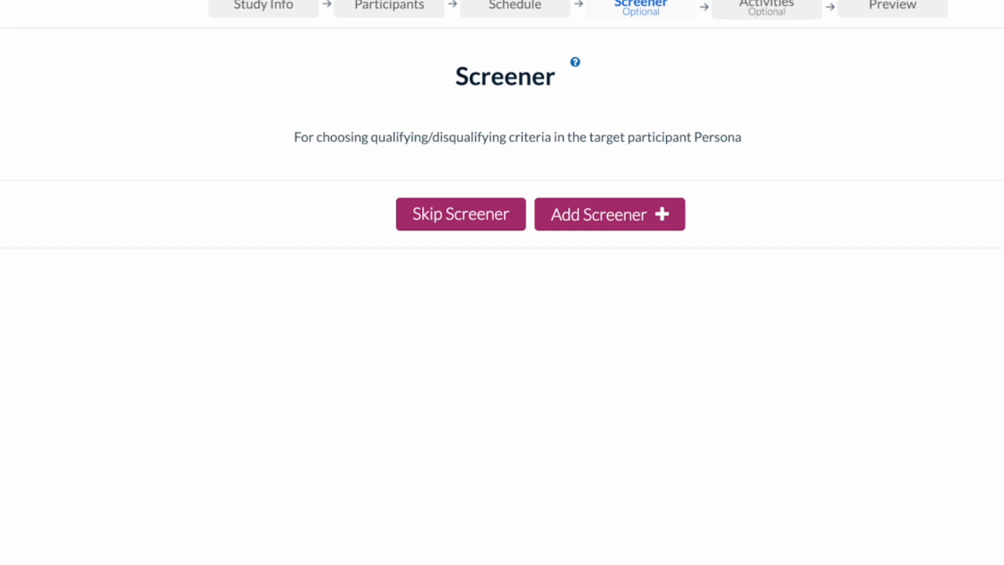
# Add a screener to the study and insert a Single Choice question below the instructions in the screener flow
pyautogui.click(622, 224)
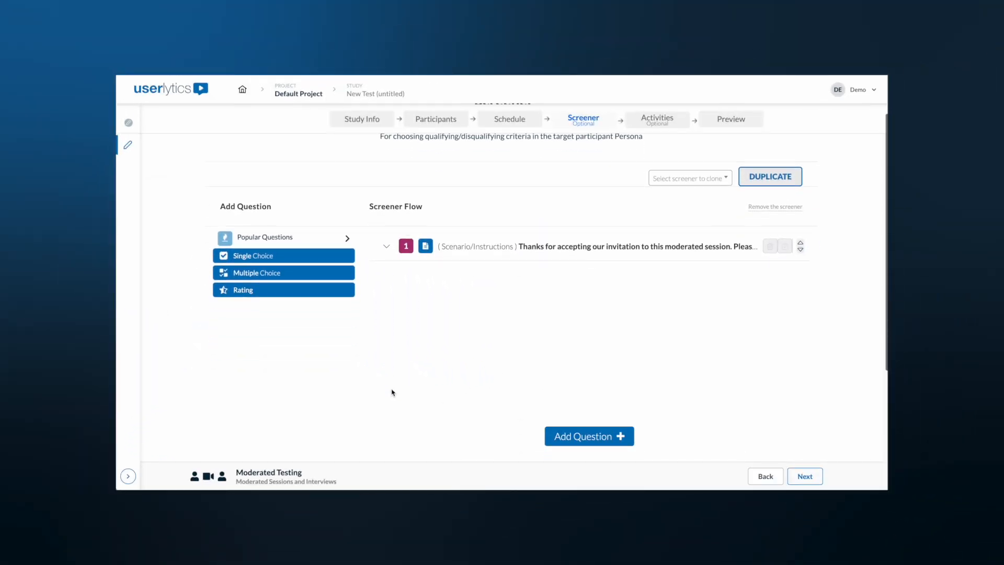
pyautogui.scroll(-2, 393, 392)
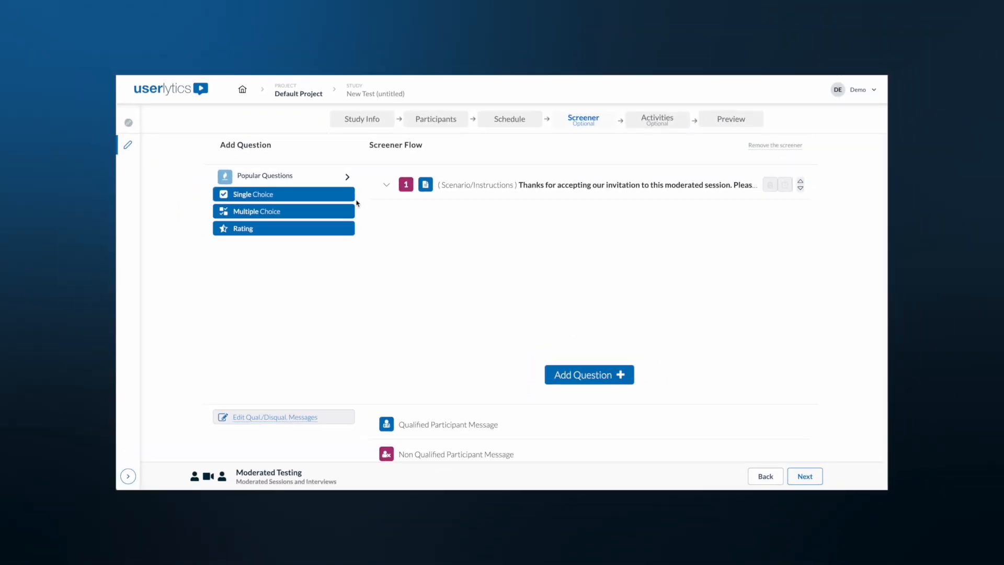
pyautogui.moveTo(339, 193); pyautogui.dragTo(533, 242)
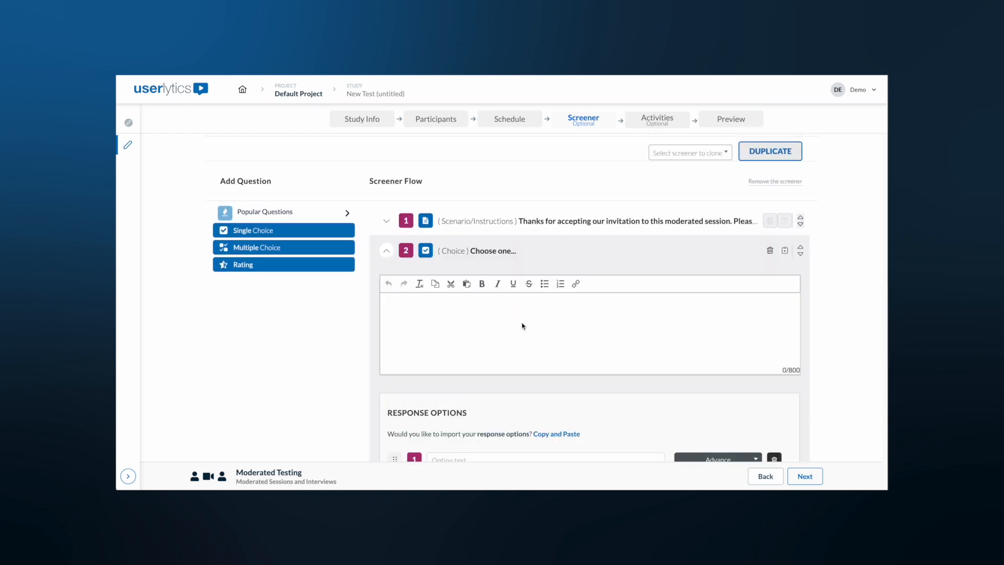
pyautogui.scroll(-2, 522, 326)
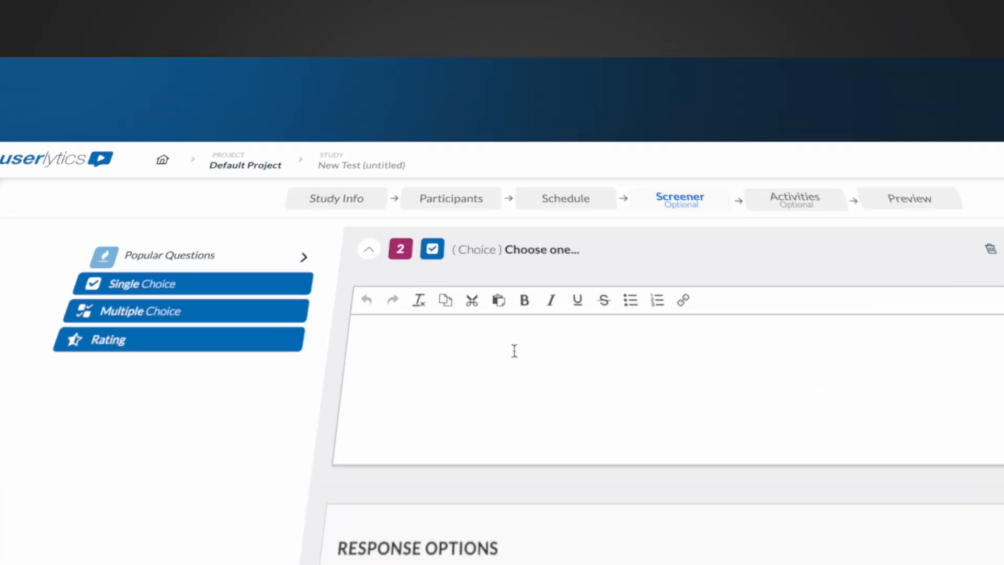
# Enter the screener question "Are you a home owner?" with the response options Yes and No
pyautogui.write('Are you a home o')
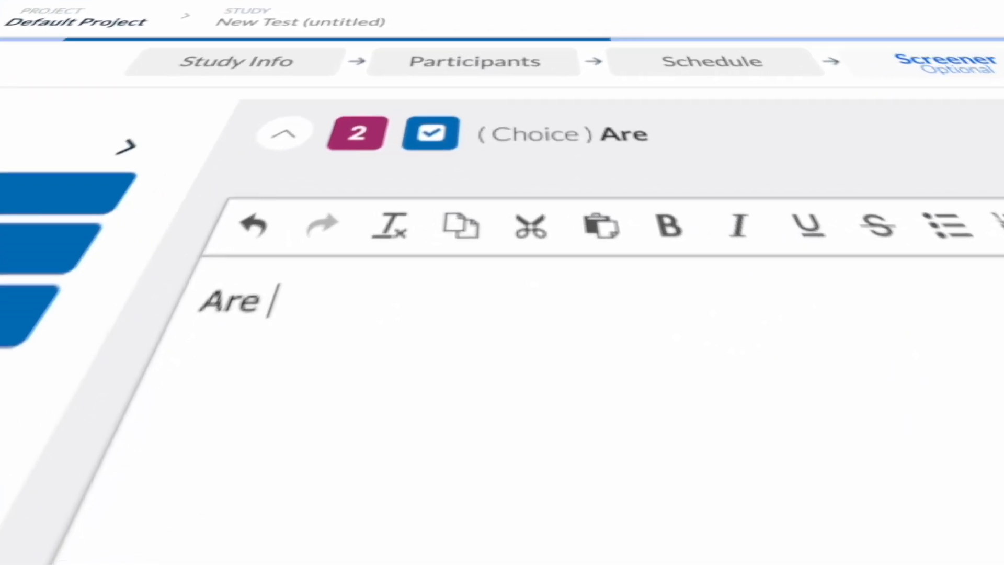
pyautogui.write('wner?')
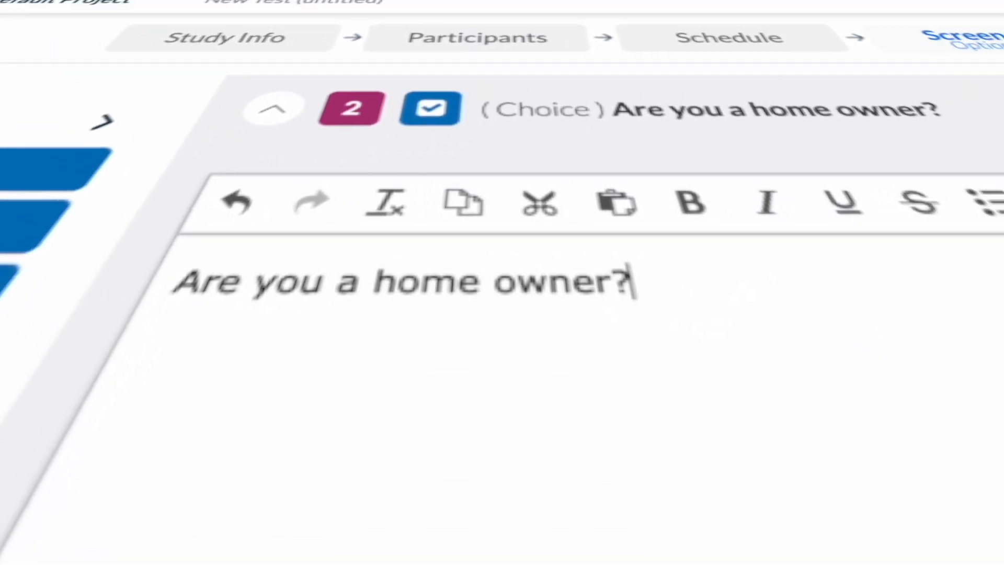
pyautogui.write('Yes')
pyautogui.click(412, 399)
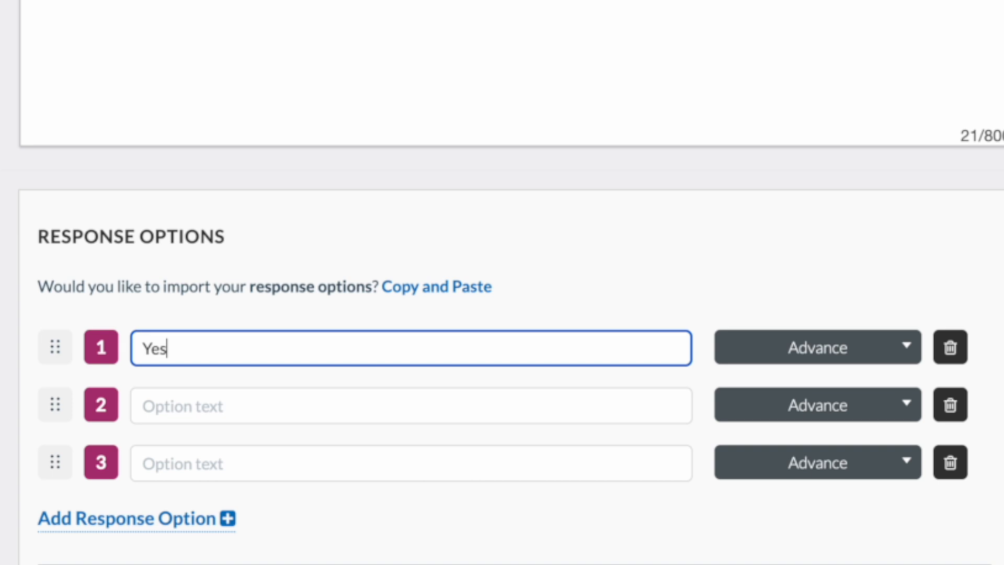
# Set the screening outcomes for the Yes and No answers and delete the empty third response option
pyautogui.click(818, 347)
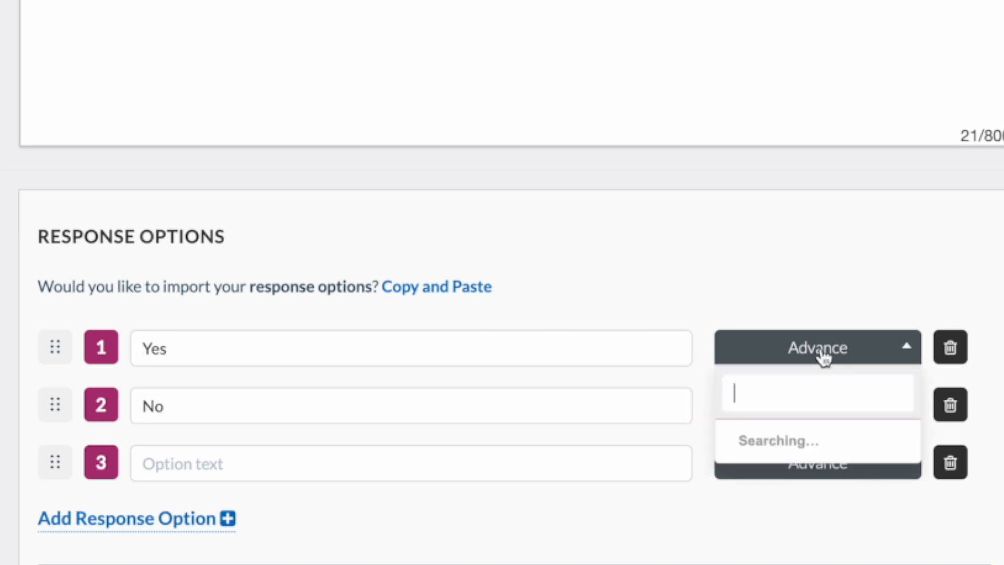
pyautogui.click(825, 485)
pyautogui.click(803, 410)
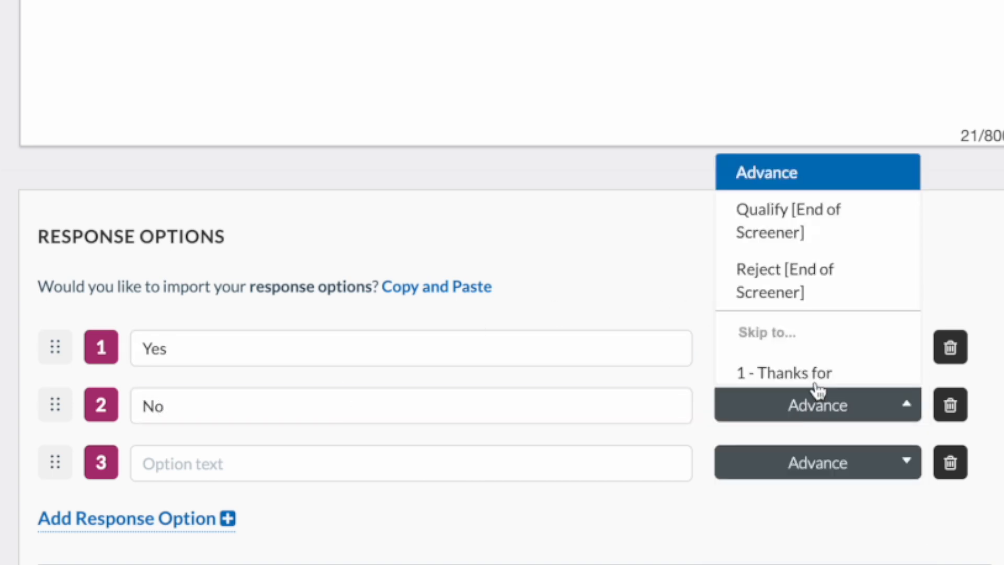
pyautogui.click(813, 230)
pyautogui.click(943, 461)
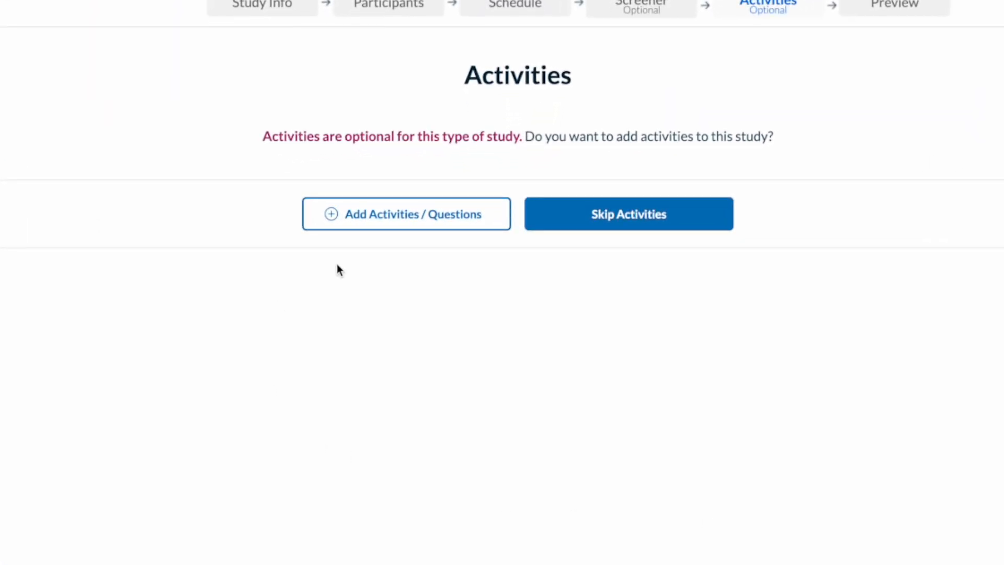
# Choose to add activities to the study and browse the popular sample activities
pyautogui.click(443, 229)
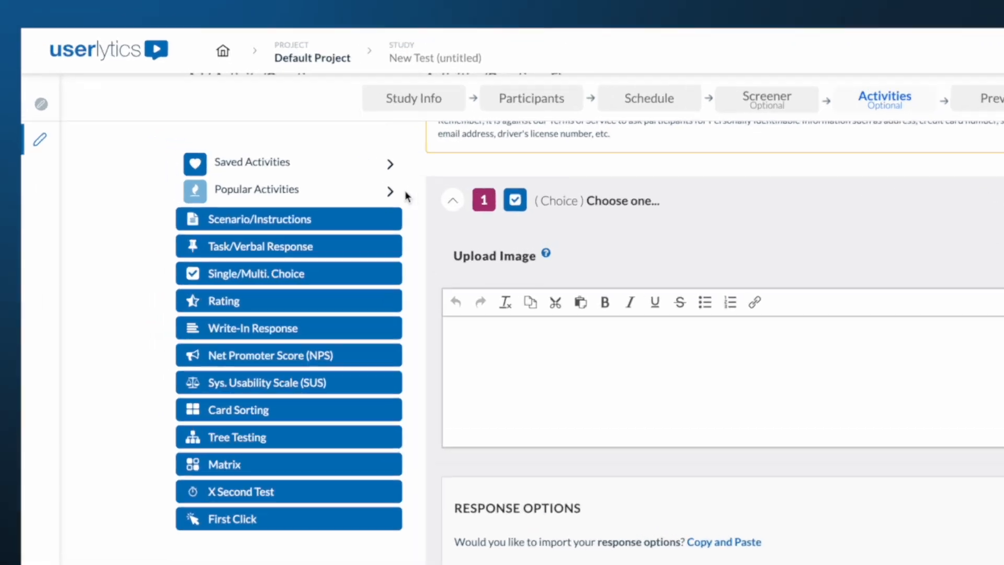
pyautogui.click(347, 178)
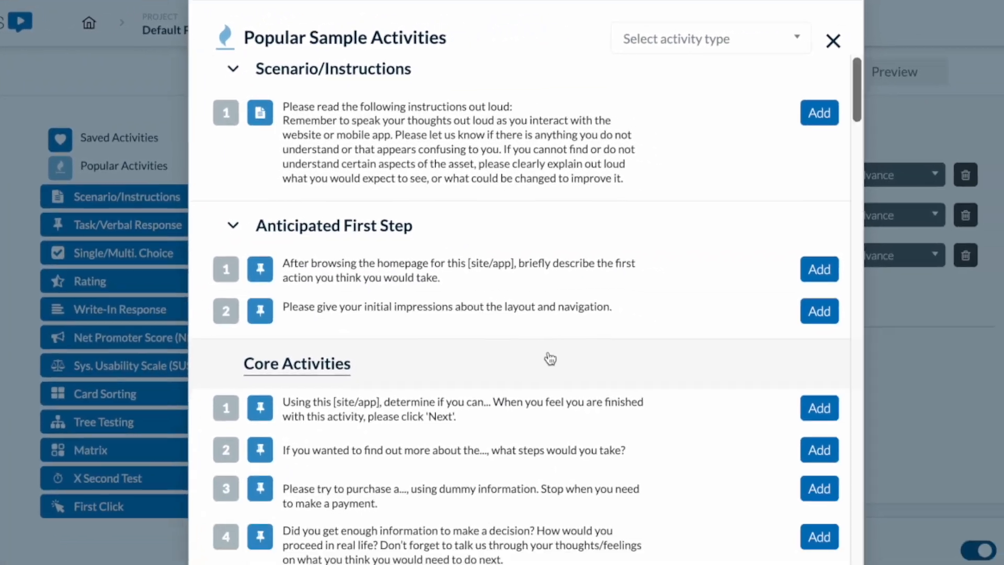
pyautogui.scroll(-15, 602, 384)
pyautogui.scroll(-20, 534, 347)
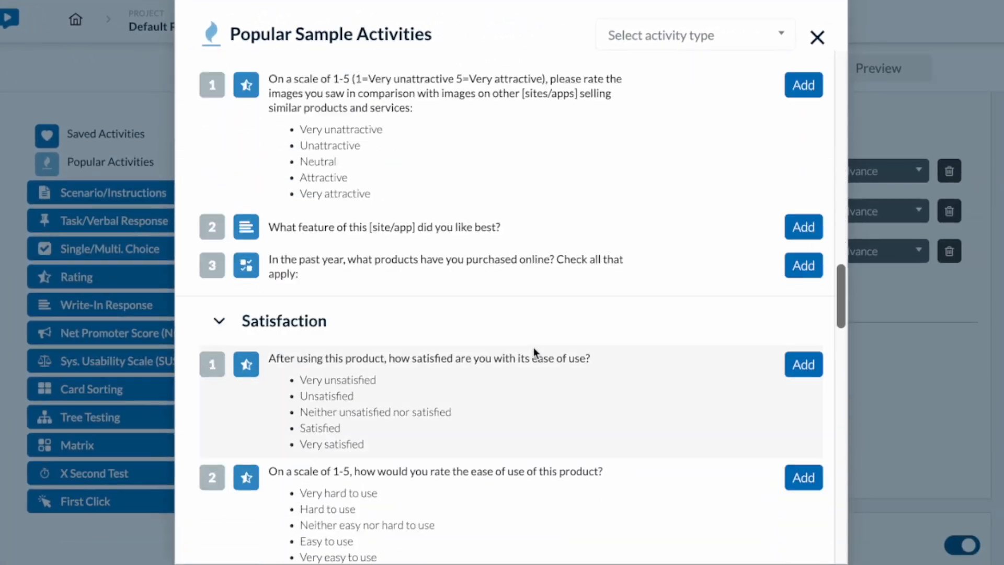
pyautogui.click(817, 37)
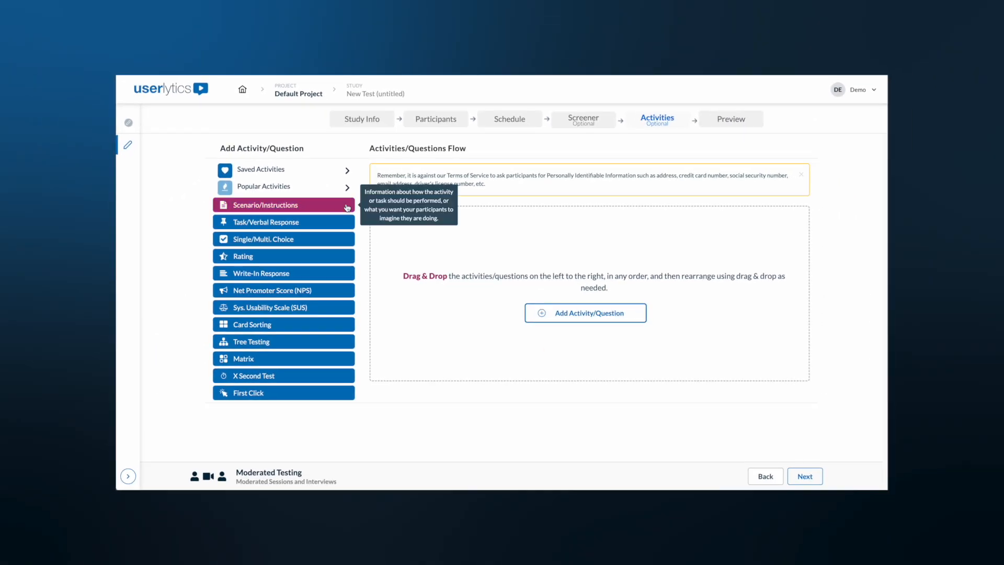
# Add a Single/Multi. Choice question to the Activities/Questions Flow
pyautogui.moveTo(314, 239); pyautogui.dragTo(522, 258)
pyautogui.scroll(-3, 534, 254)
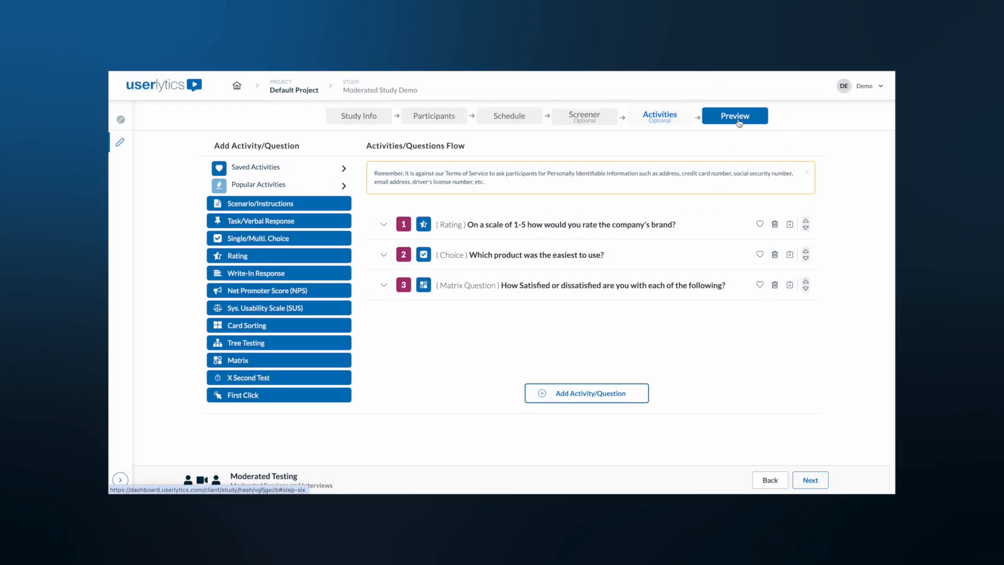
# Open the study flow preview of the Moderated Study Demo and advance to the matrix question in Activity 3
pyautogui.click(739, 123)
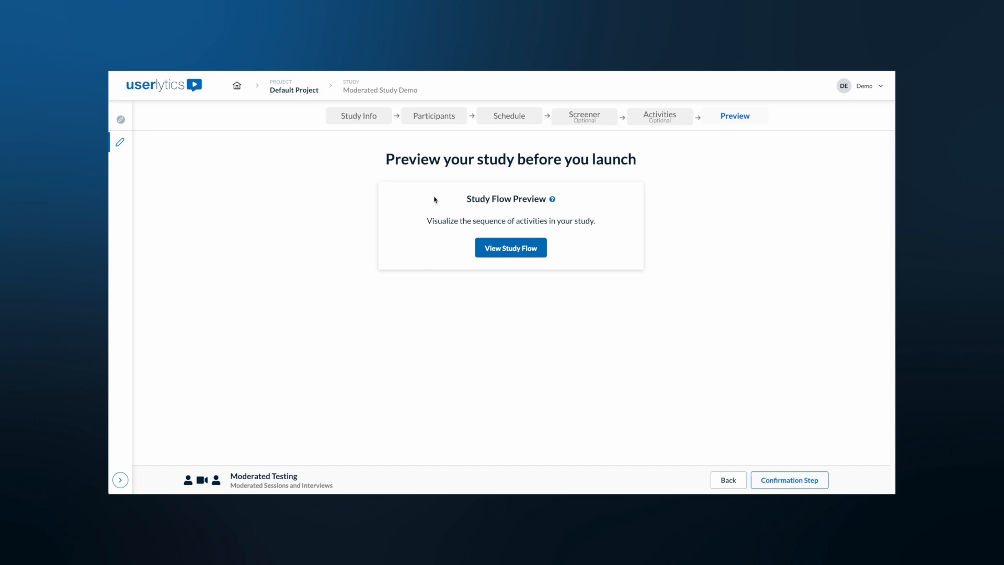
pyautogui.click(508, 254)
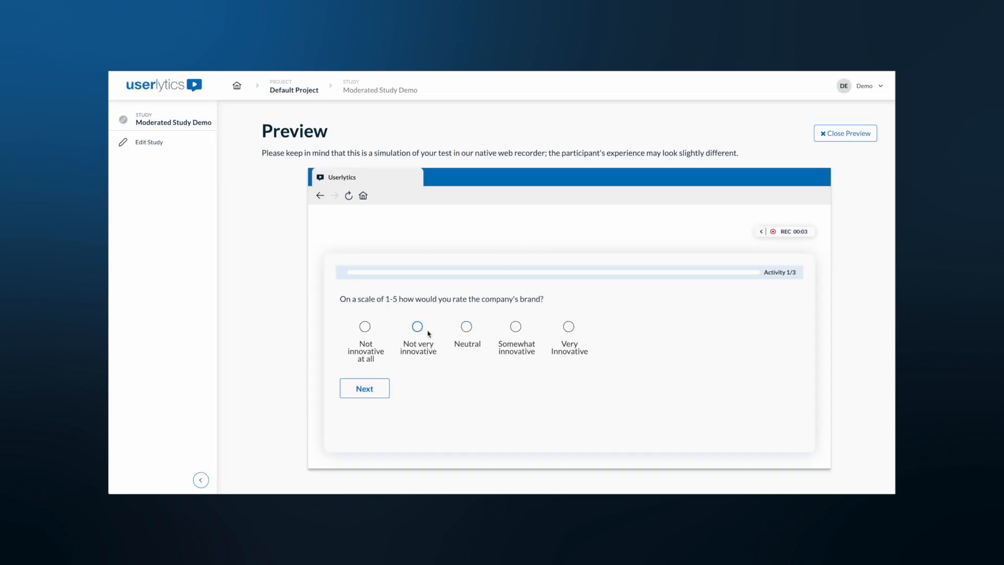
pyautogui.click(374, 394)
pyautogui.scroll(-3, 498, 397)
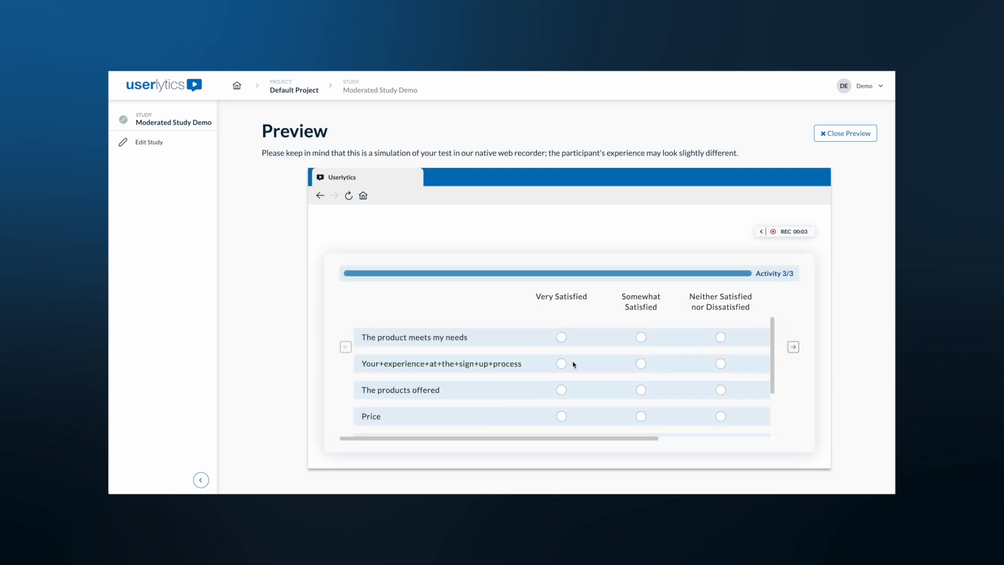
# Answer the previewed matrix, rating Price Neither Satisfied nor Dissatisfied and the support team interaction Somewhat Satisfied, and finish the preview
pyautogui.click(639, 337)
pyautogui.click(564, 346)
pyautogui.click(641, 371)
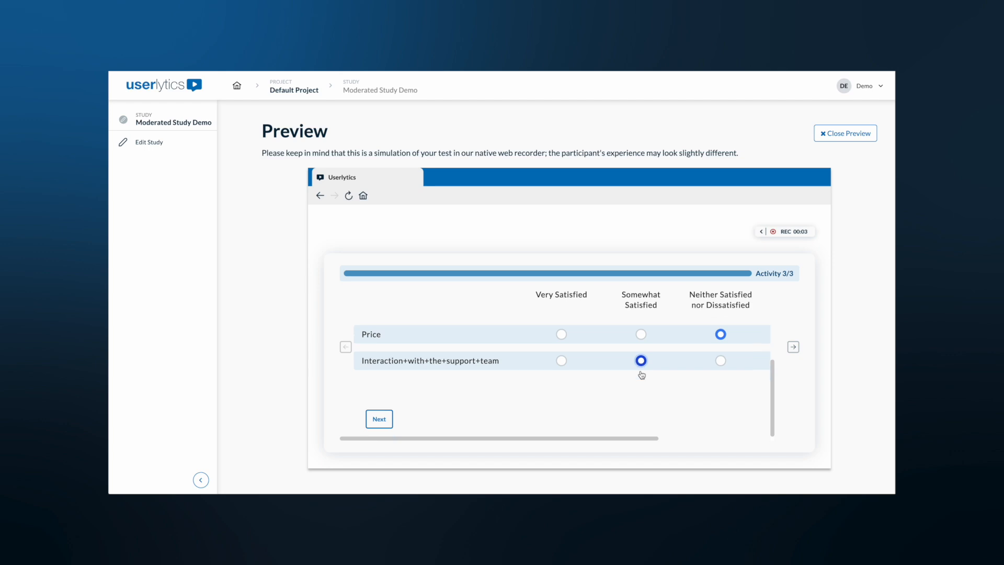
pyautogui.click(387, 419)
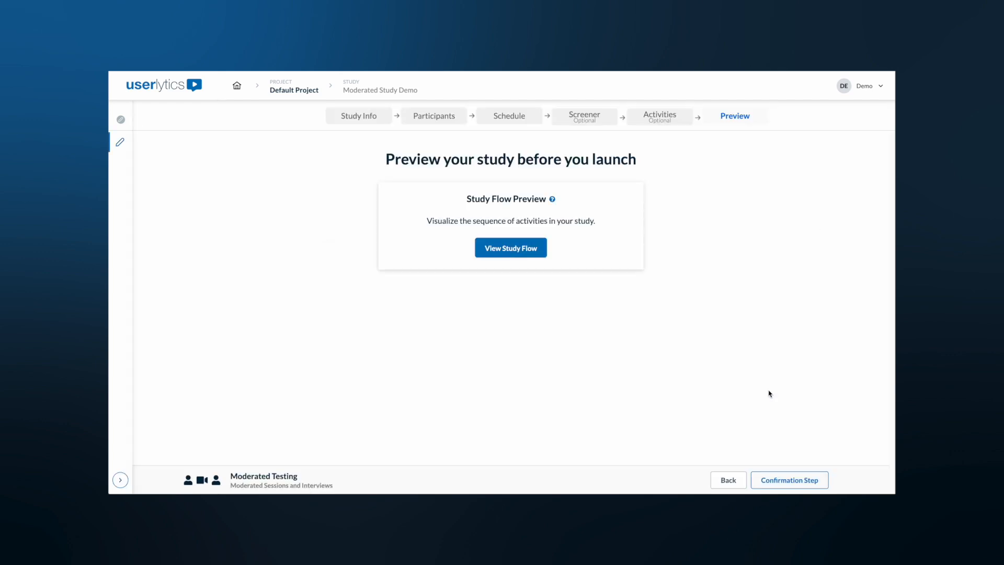
# Proceed to the confirmation step and review the study summary, including the basic information and participant credits
pyautogui.click(819, 479)
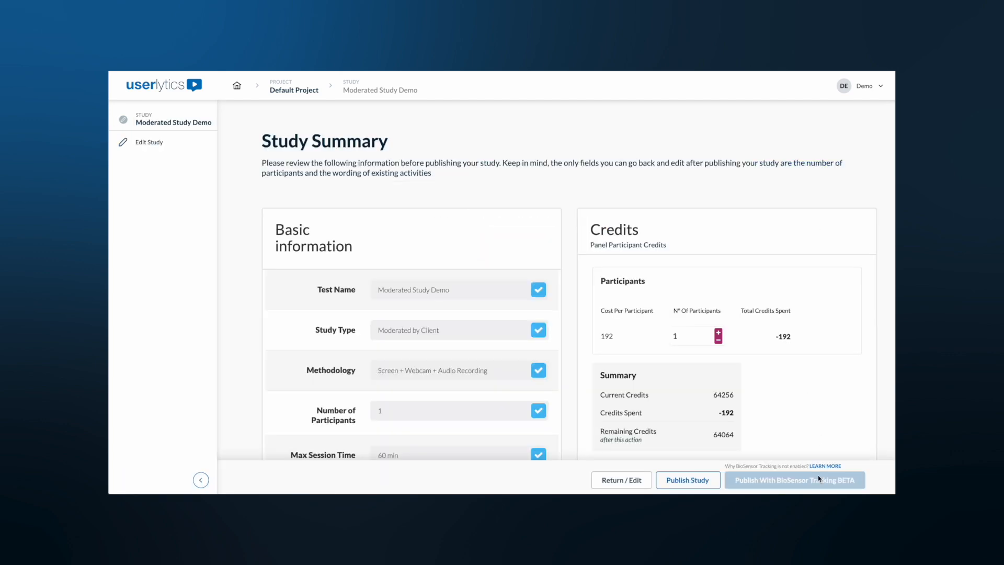
pyautogui.scroll(-3, 825, 408)
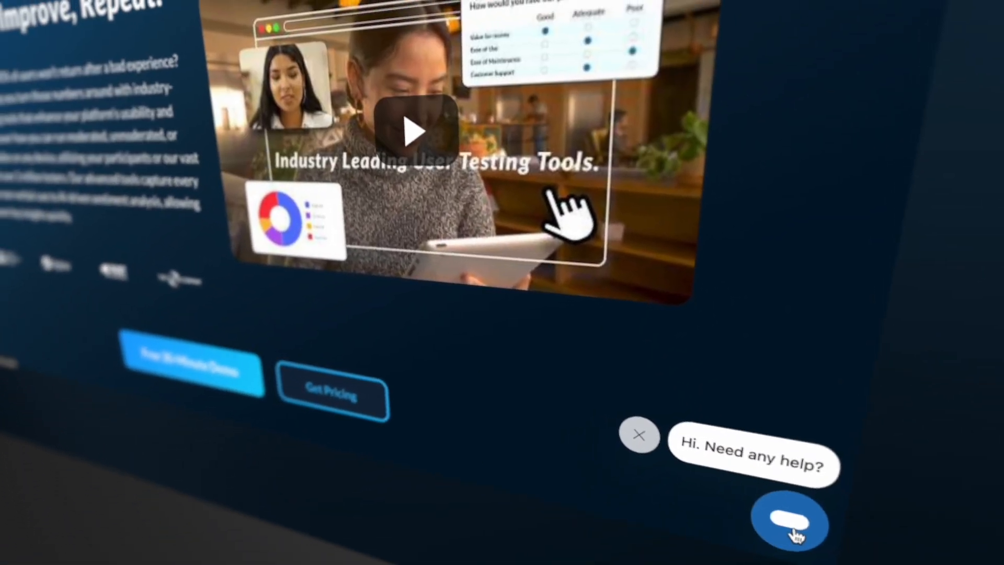
# Open the Live Support chat on the Userlytics website
pyautogui.click(729, 462)
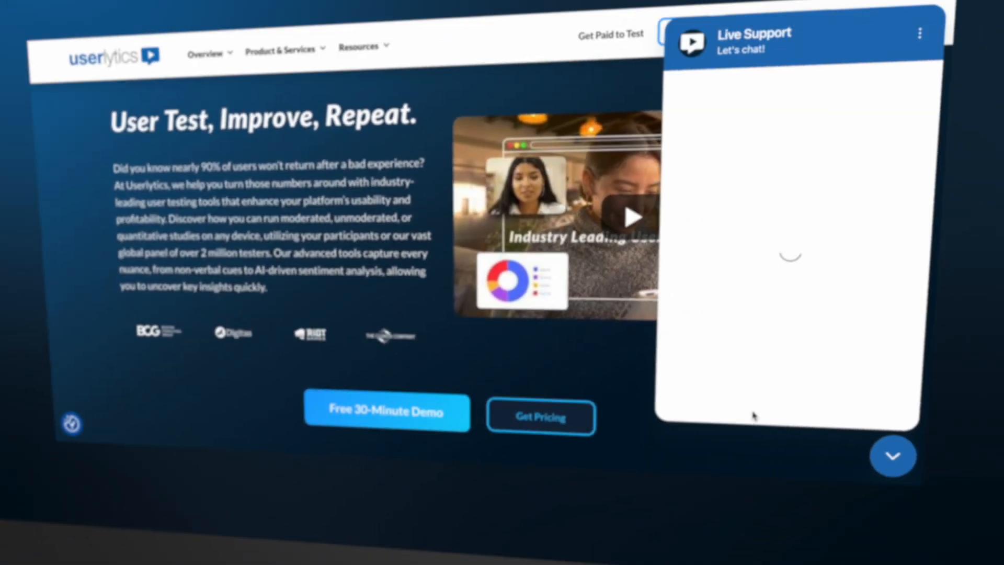